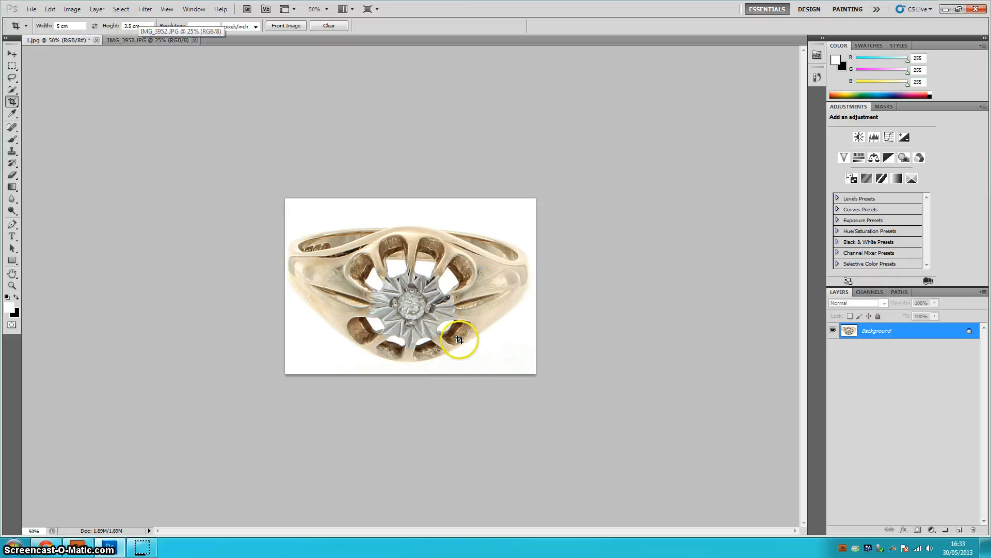
- Open the ring photo IMG_3849.JPG from the file browser into Photoshop
click(138, 42)
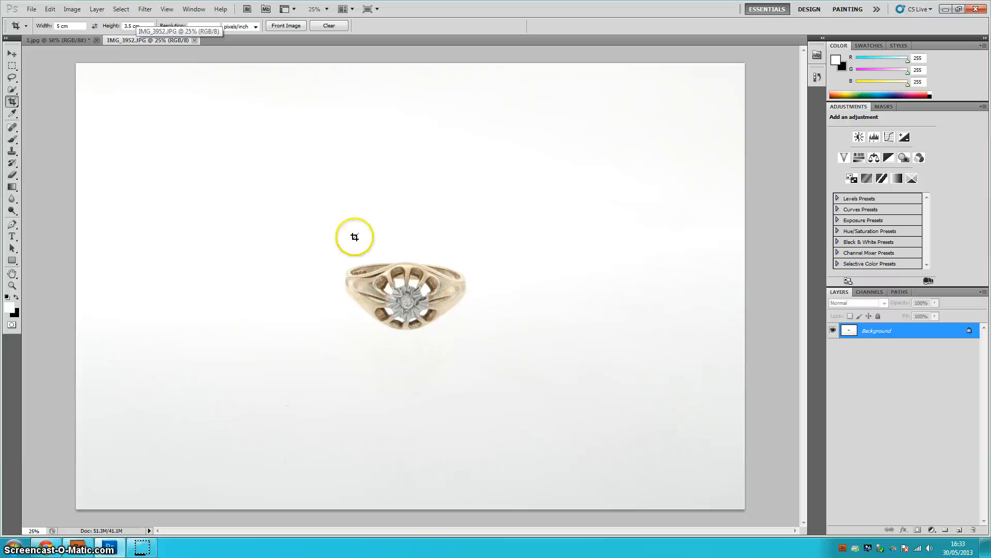
click(70, 43)
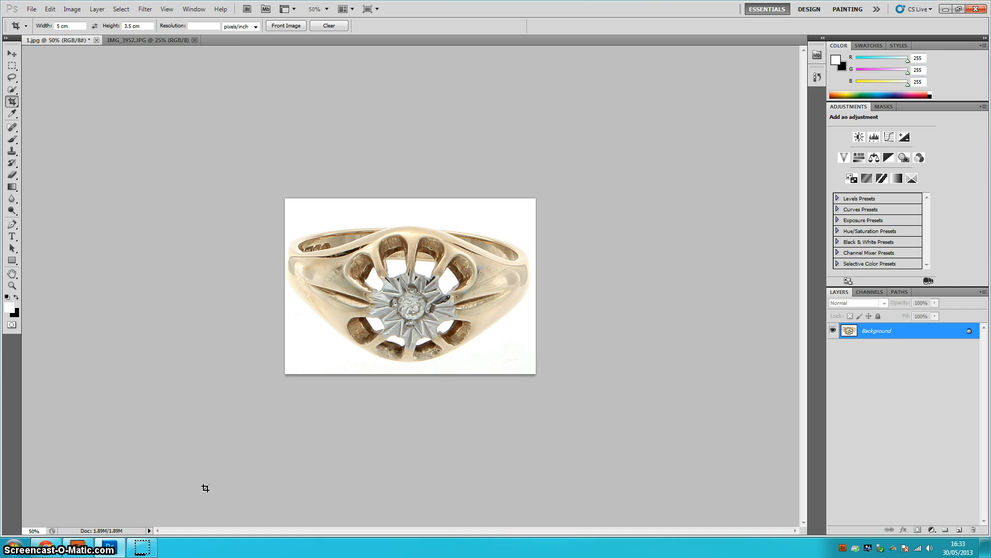
click(78, 546)
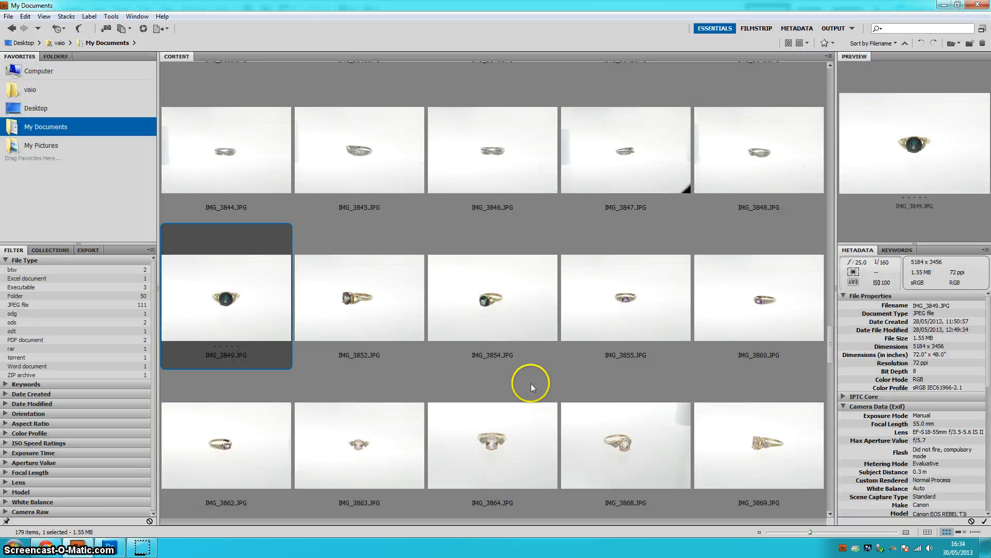
double_click(258, 297)
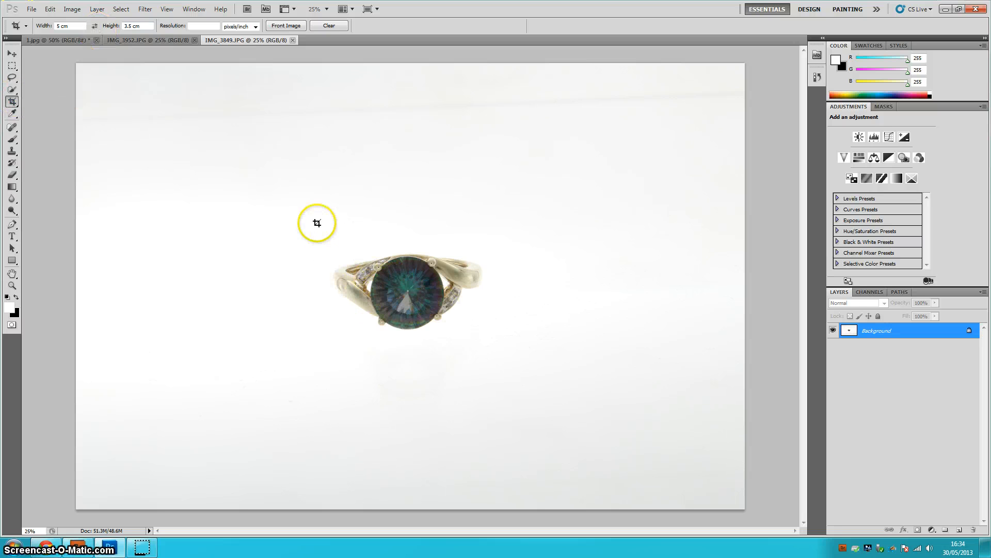
- Crop the image closely around the ring using the 5 cm by 3.5 cm crop ratio
drag(316, 222, 483, 326)
drag(401, 293, 637, 443)
mouse_move(462, 321)
mouse_down()
mouse_move(387, 226)
mouse_move(402, 261)
mouse_move(450, 316)
mouse_up()
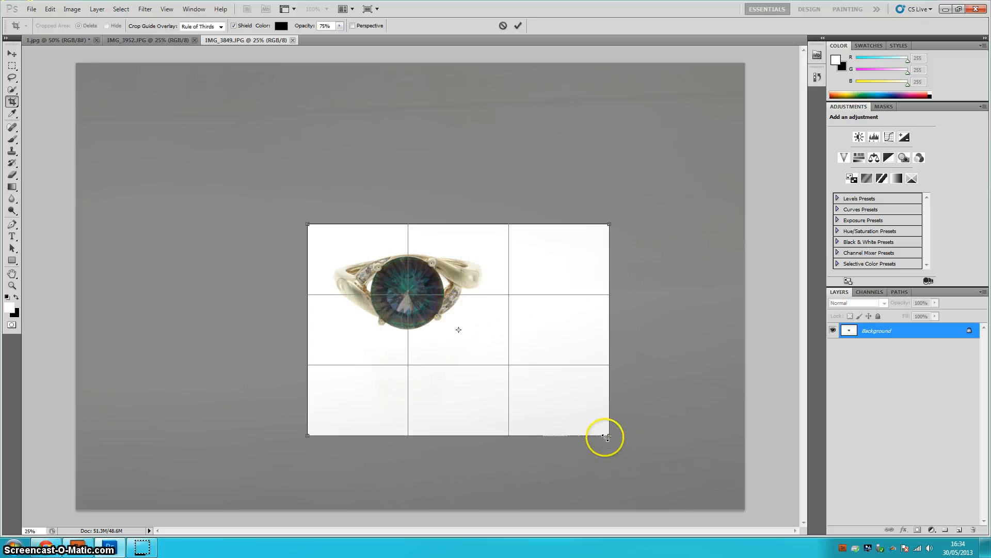
drag(609, 435, 435, 313)
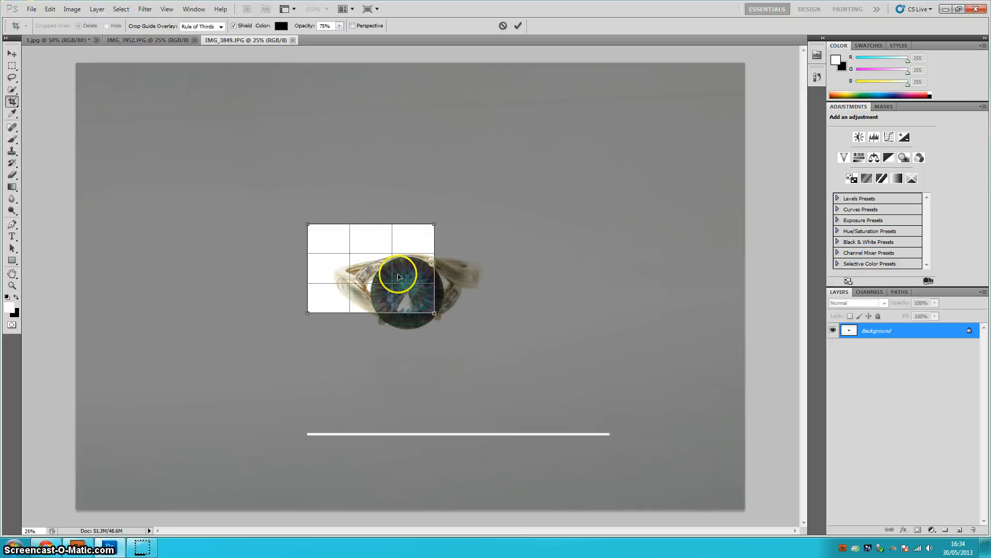
drag(399, 276, 415, 281)
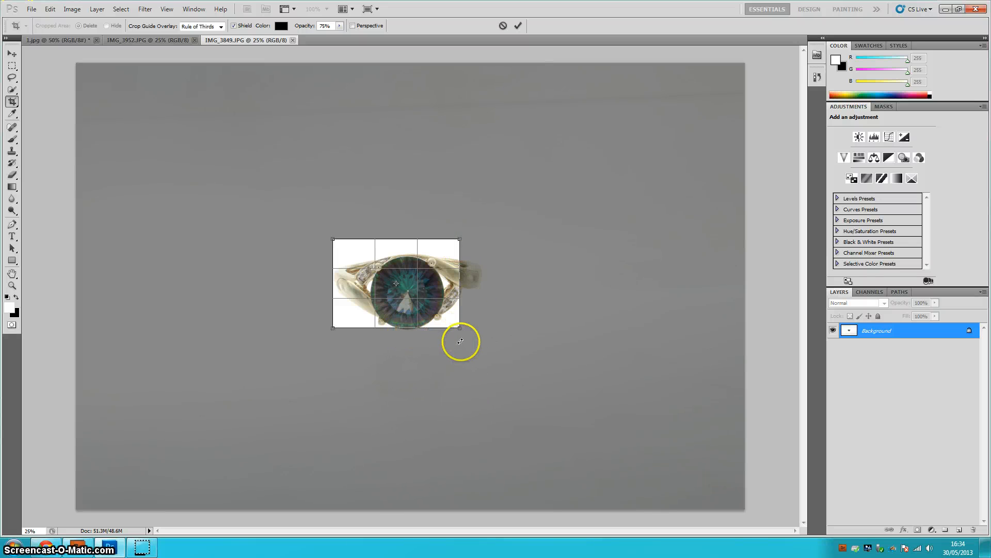
drag(459, 328, 485, 347)
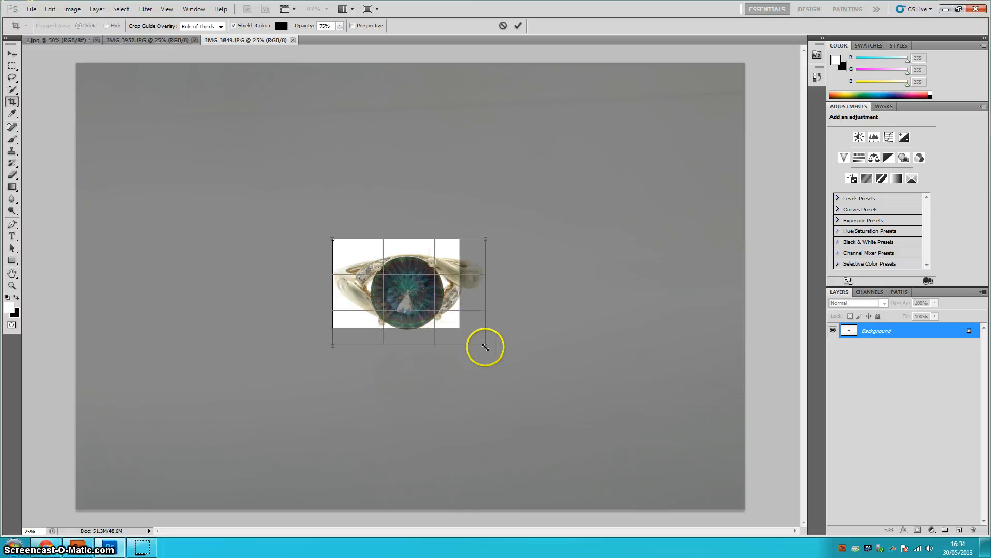
drag(451, 306, 451, 298)
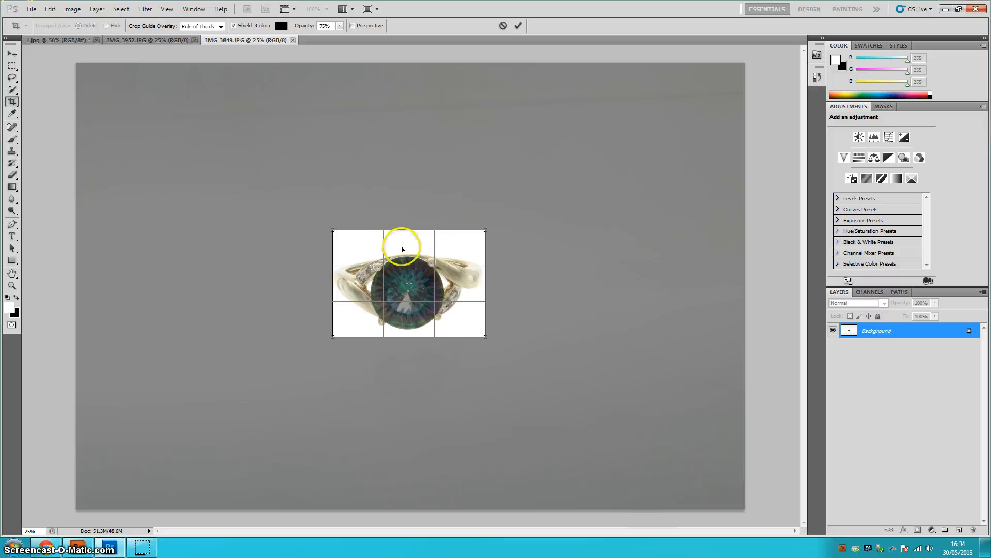
drag(409, 303, 412, 311)
double_click(412, 311)
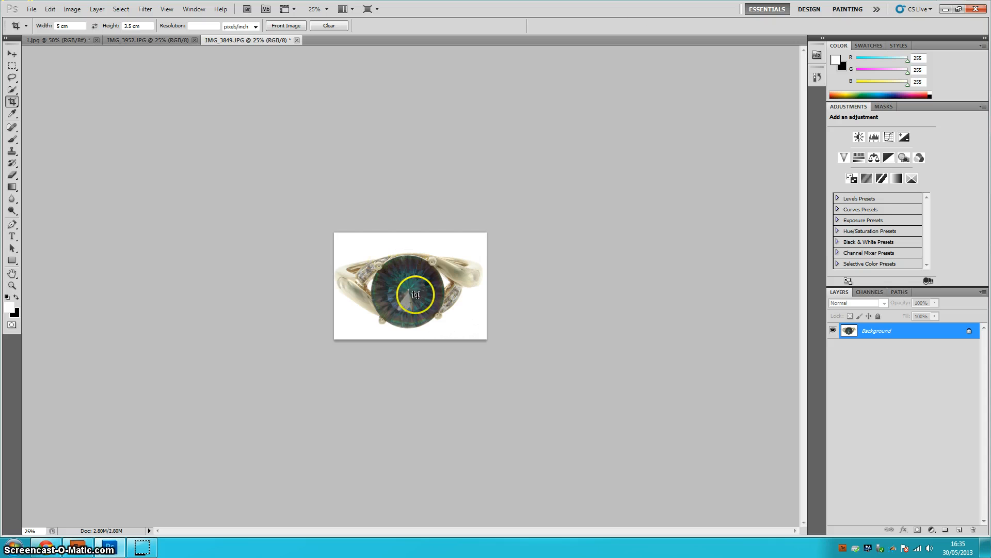
- Add a Levels adjustment layer to the ring image and choose its white point eyedropper
click(873, 137)
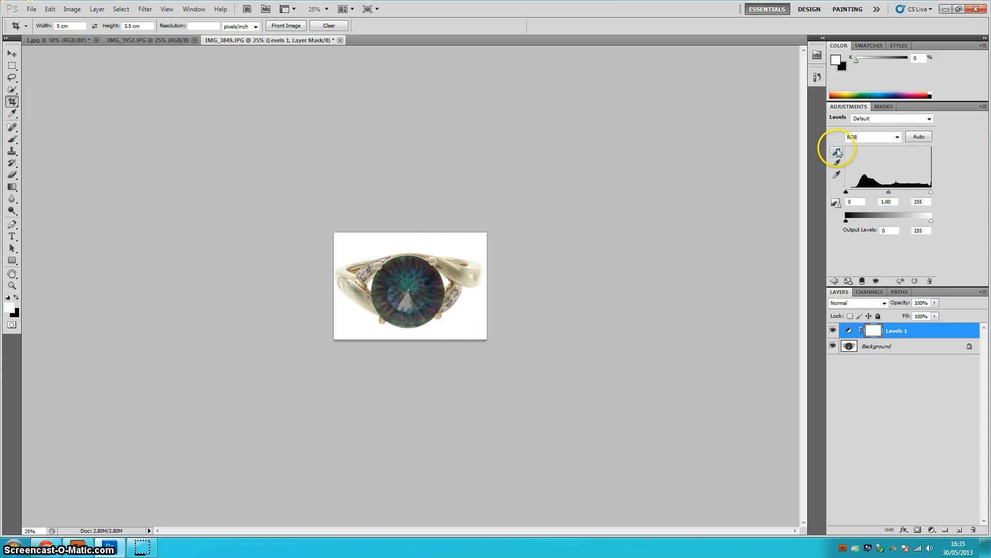
click(837, 175)
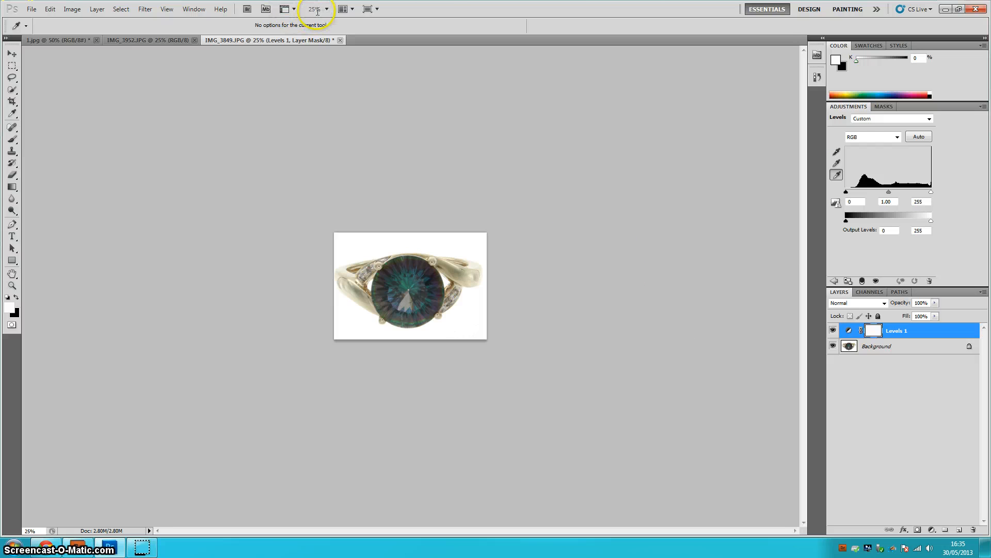
click(323, 9)
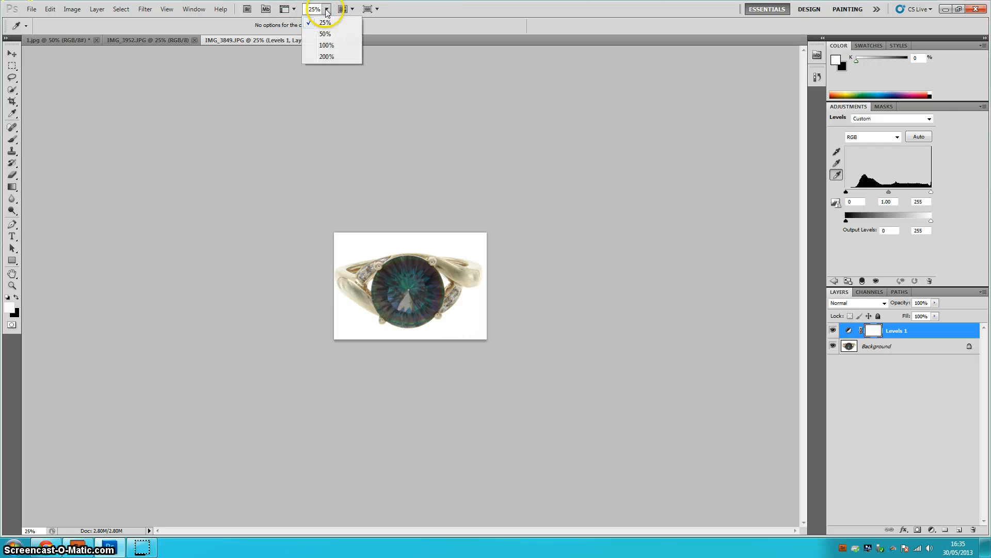
click(323, 37)
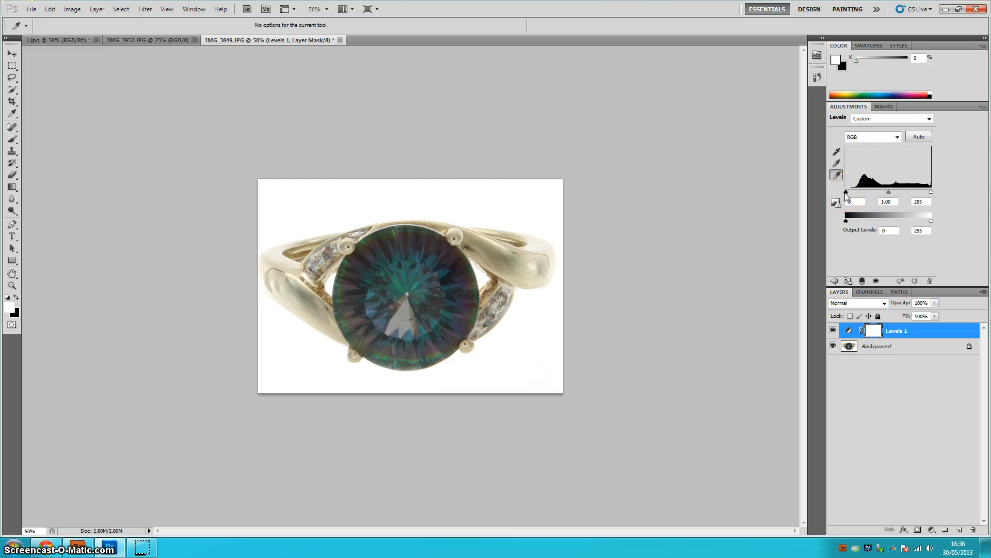
- Try pushing the Levels black and white input sliders inward, then return them to their ends
mouse_move(845, 194)
mouse_down()
mouse_move(930, 193)
mouse_move(915, 194)
mouse_up()
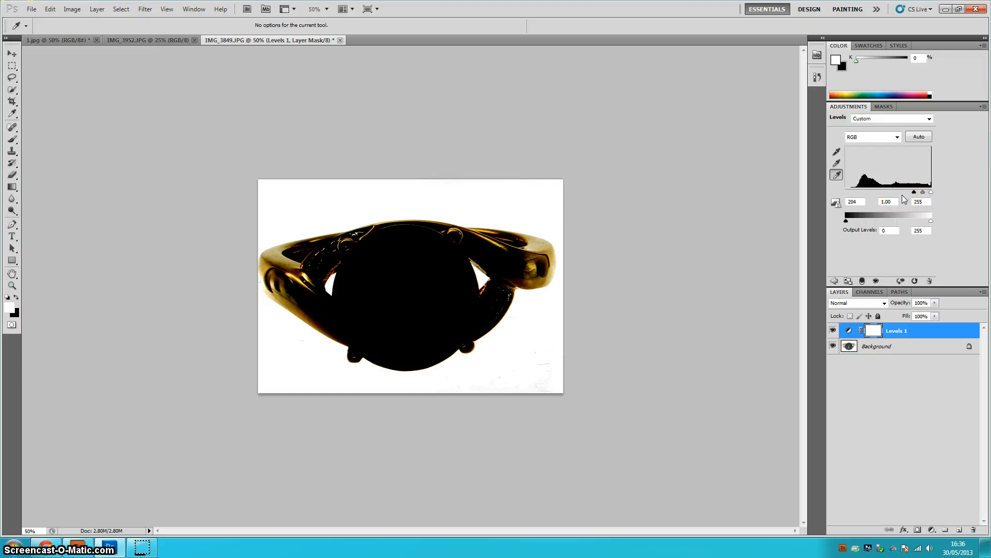
click(923, 193)
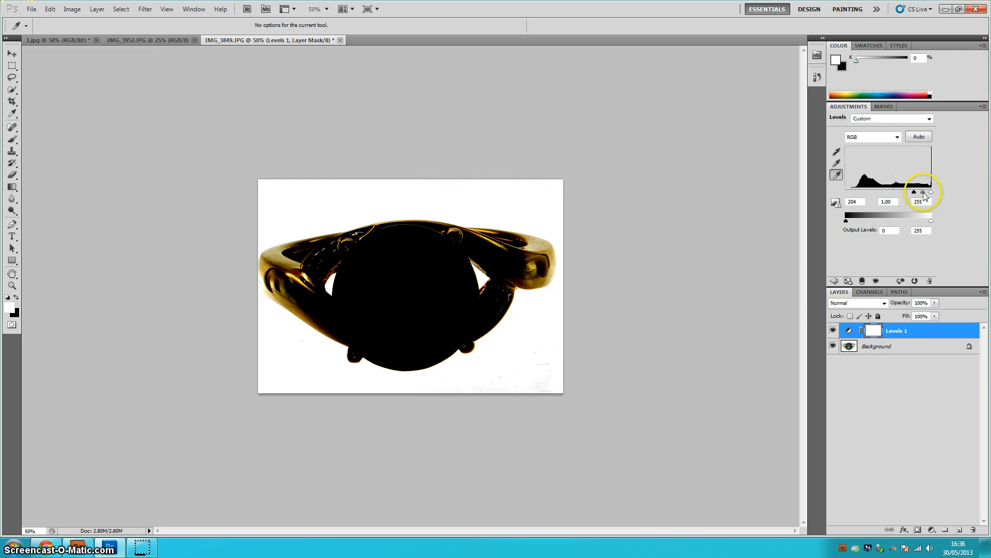
drag(931, 192, 915, 193)
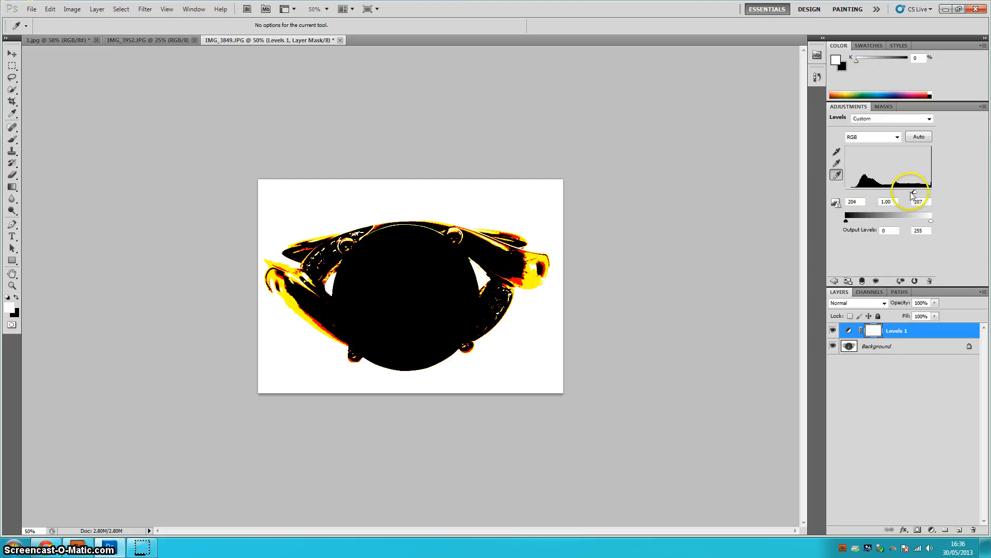
mouse_move(915, 193)
mouse_down()
mouse_move(932, 193)
mouse_move(845, 194)
mouse_up()
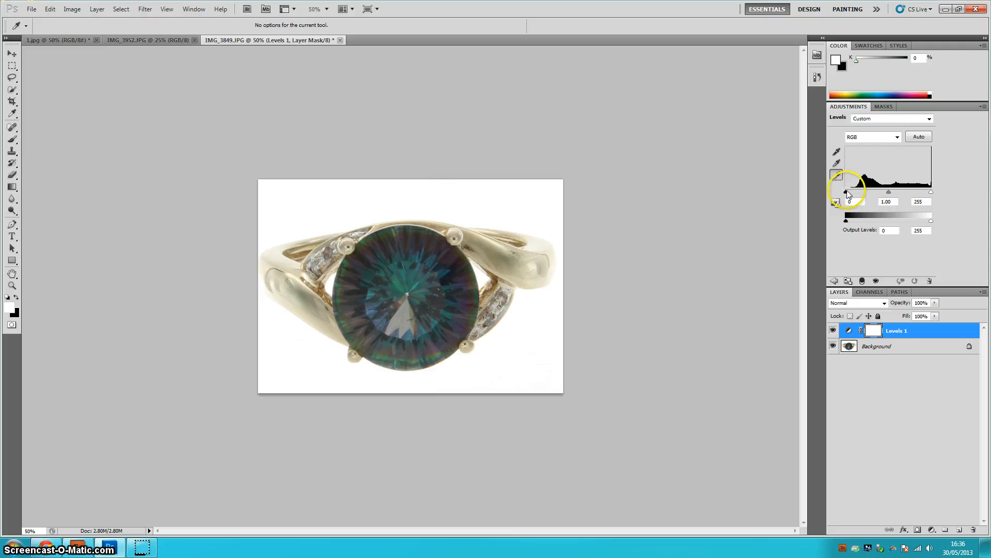
- Set the Levels black input level to 25 and merge the adjustment layer down into the background
drag(845, 193, 847, 193)
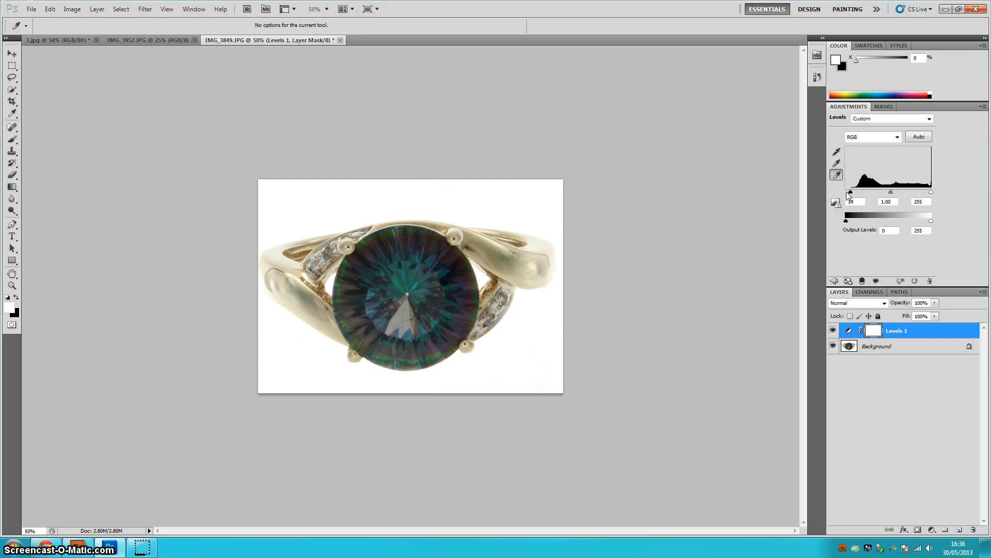
drag(847, 192, 835, 197)
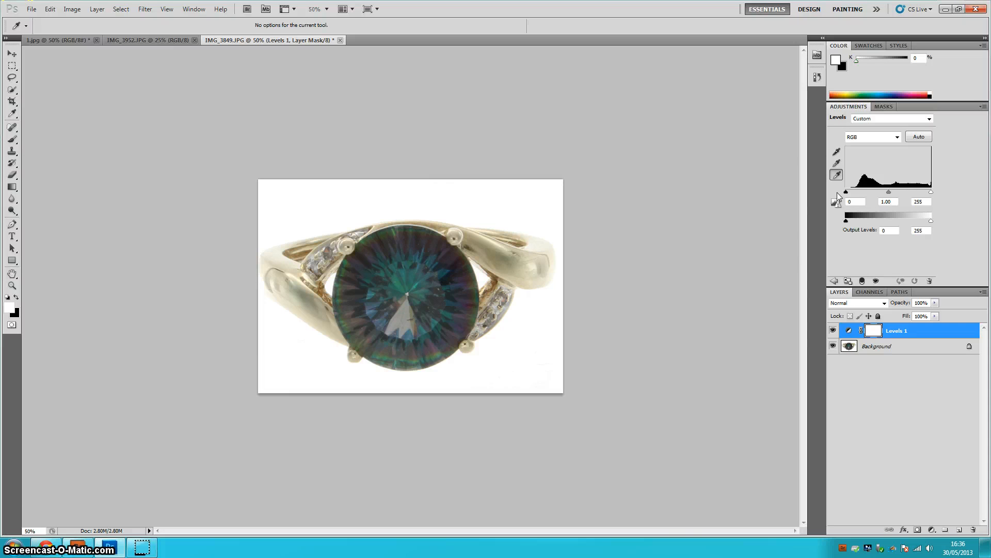
drag(846, 192, 856, 204)
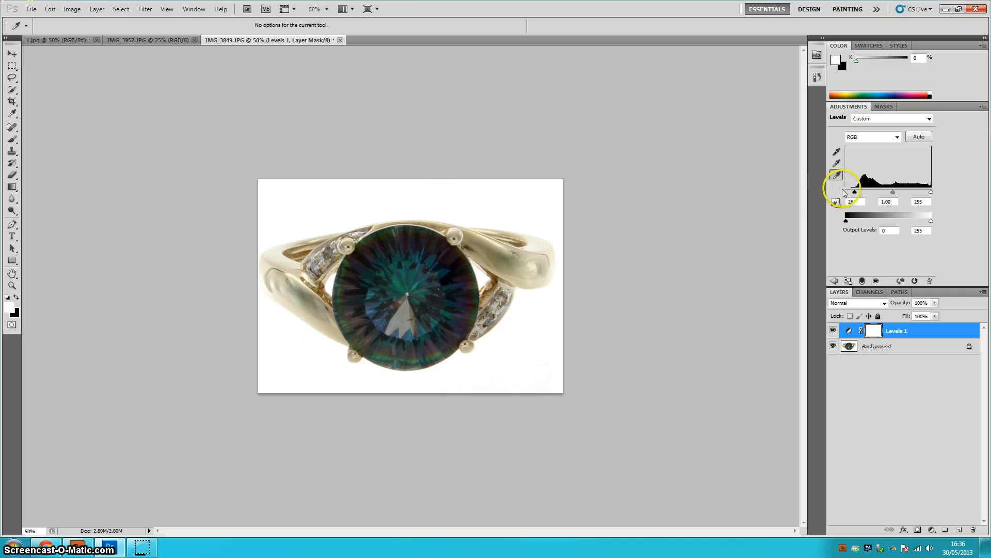
drag(855, 192, 846, 193)
drag(856, 192, 860, 193)
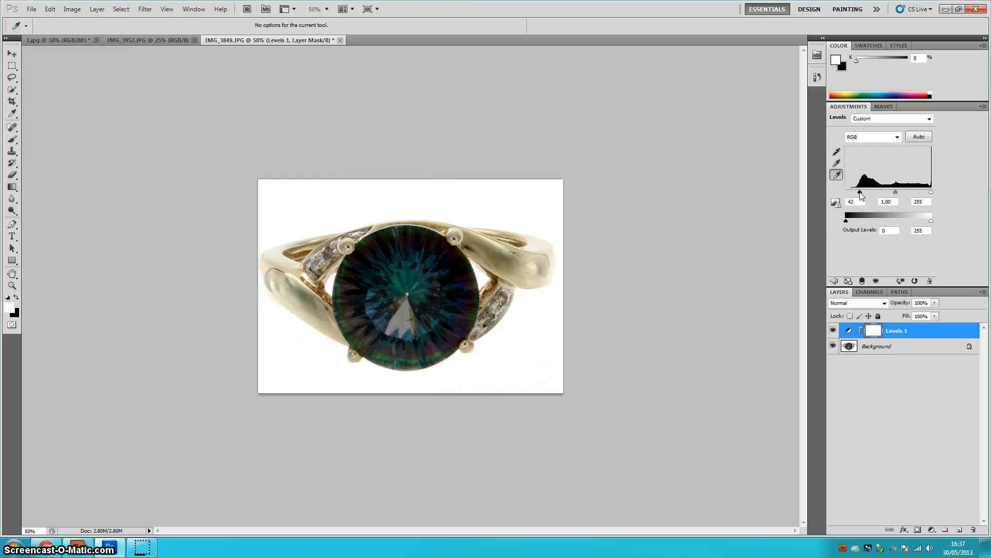
drag(859, 193, 851, 193)
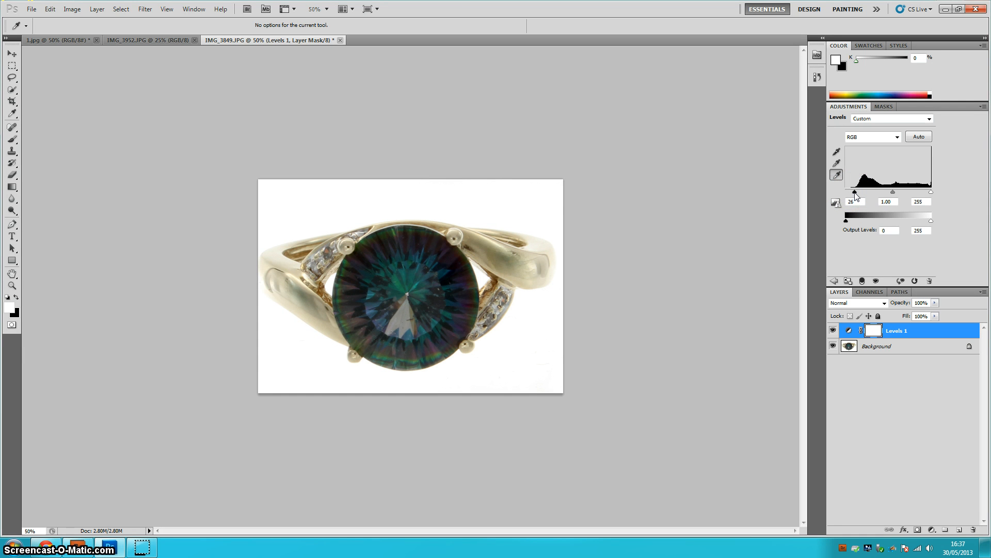
drag(854, 193, 851, 194)
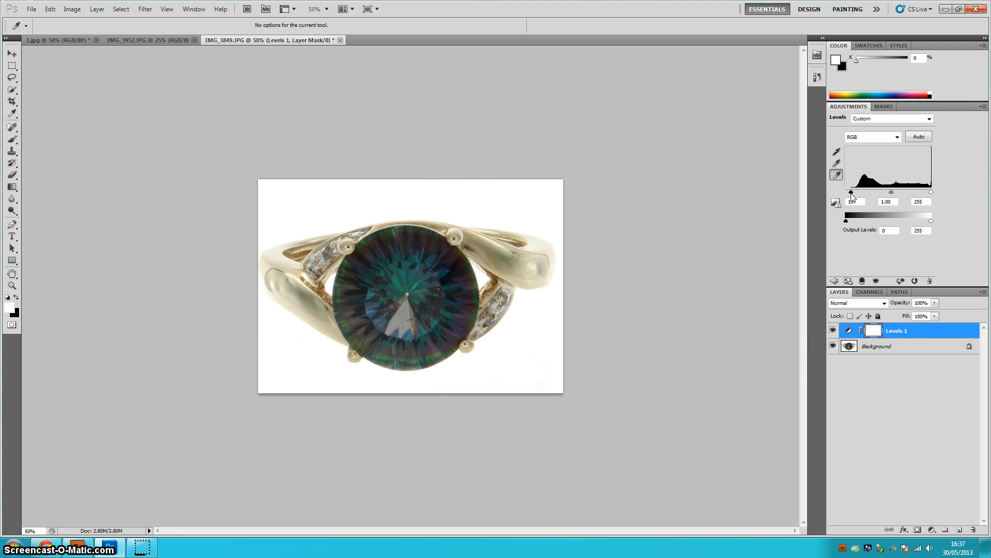
drag(852, 193, 853, 192)
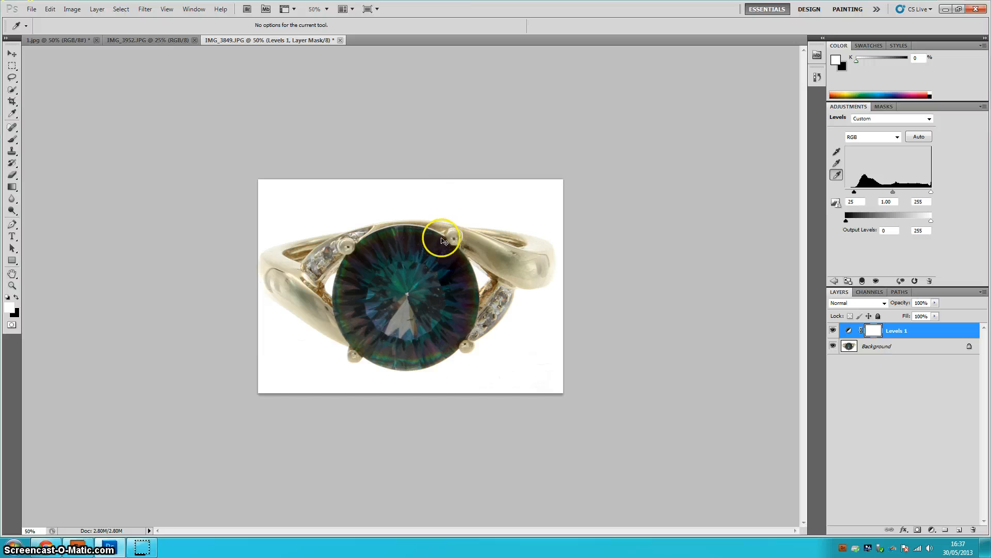
key(ctrl+e)
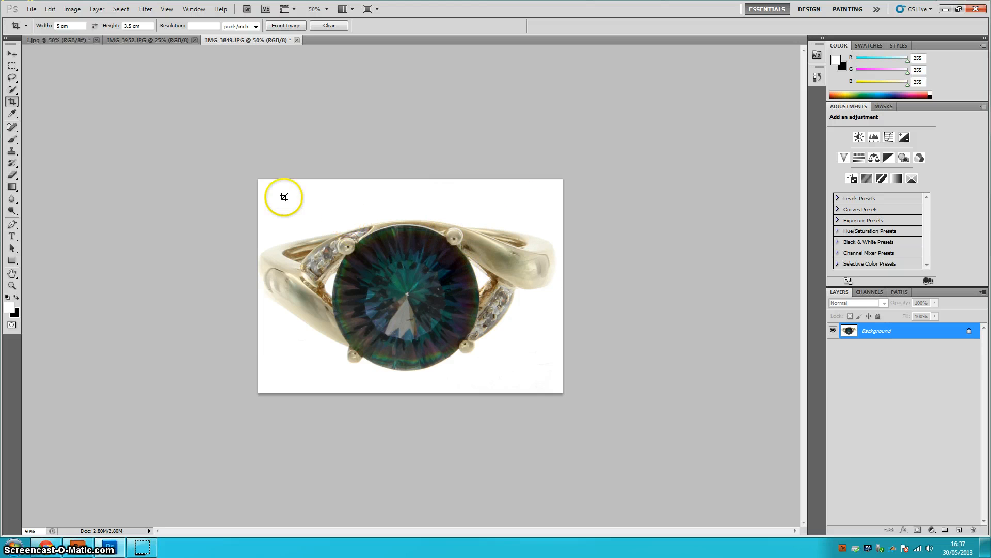
- Apply Unsharp Mask with amount 50%, radius 3.0 pixels and threshold 0 levels
click(144, 9)
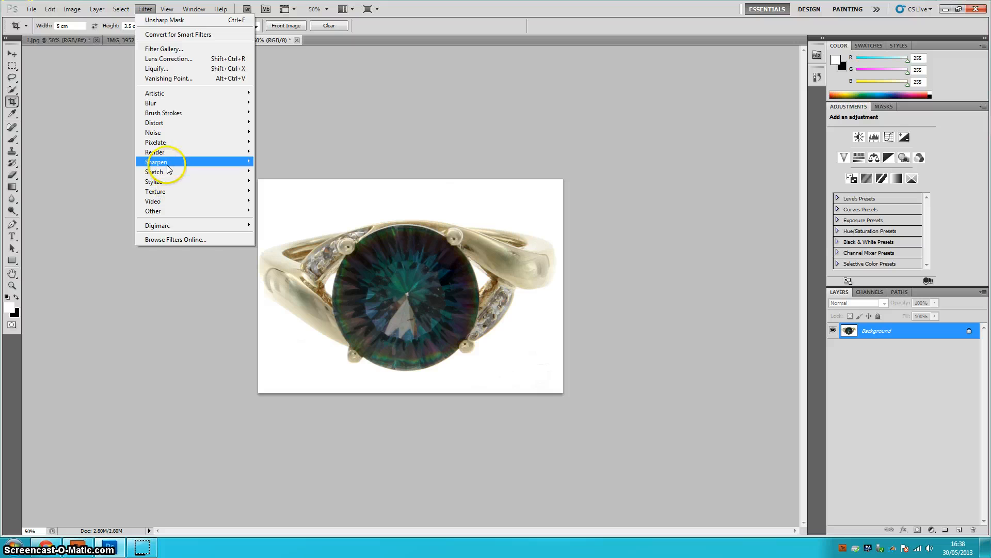
mouse_move(155, 162)
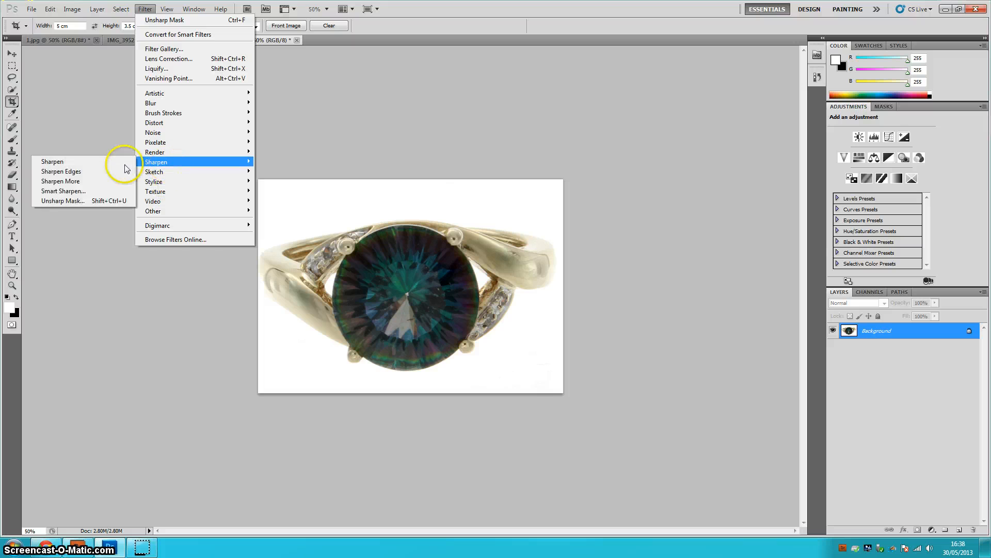
click(99, 201)
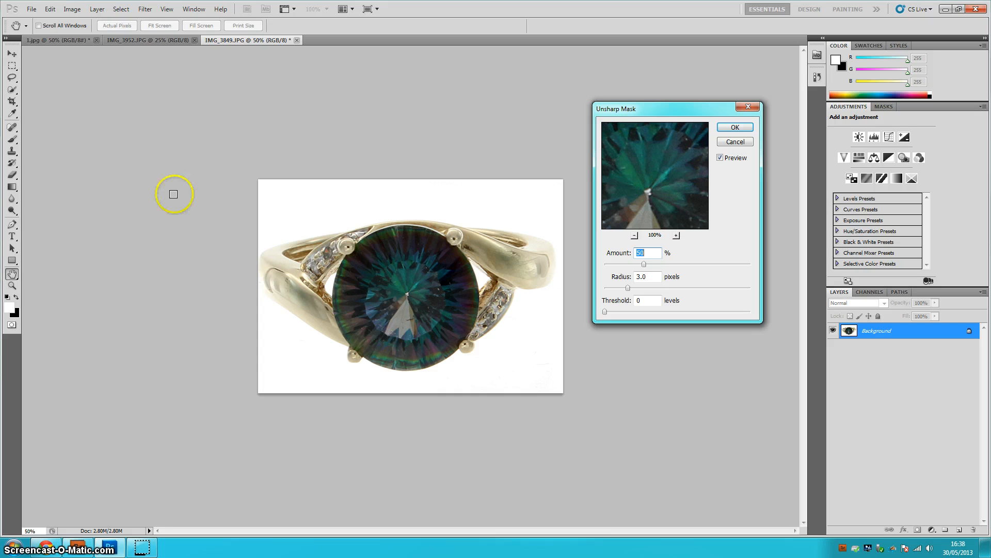
click(745, 124)
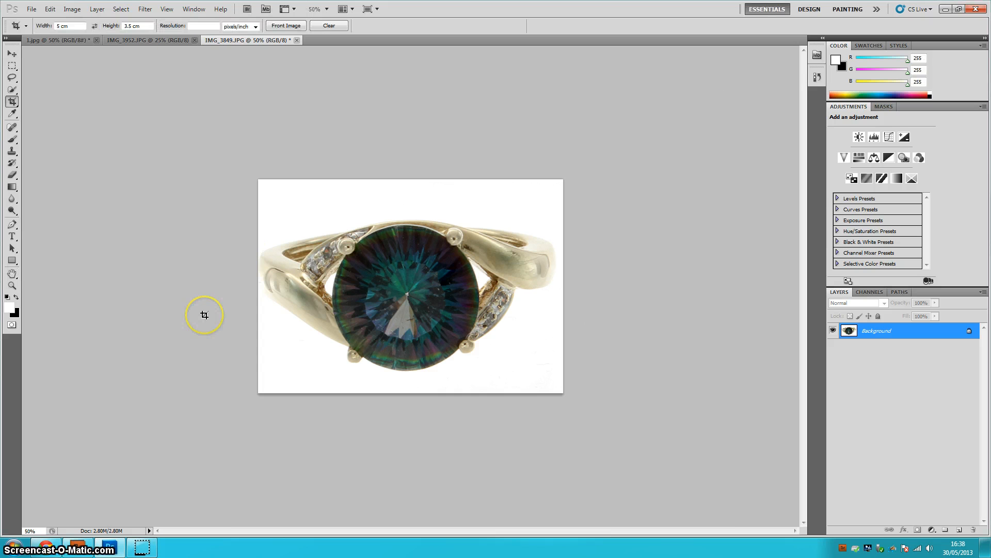
- Apply Unsharp Mask a second time with the same settings, toggling the preview to compare
key(ctrl+alt+f)
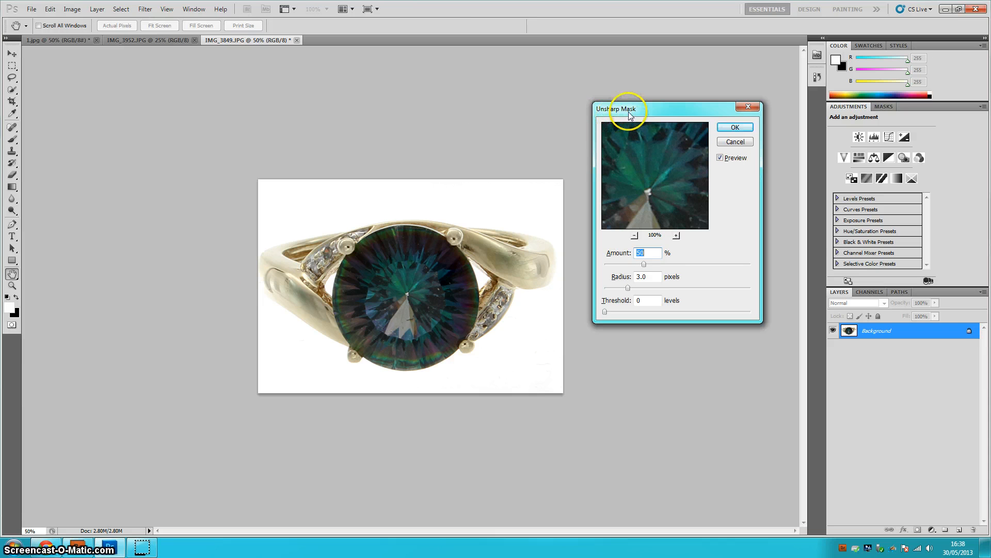
drag(671, 109, 686, 86)
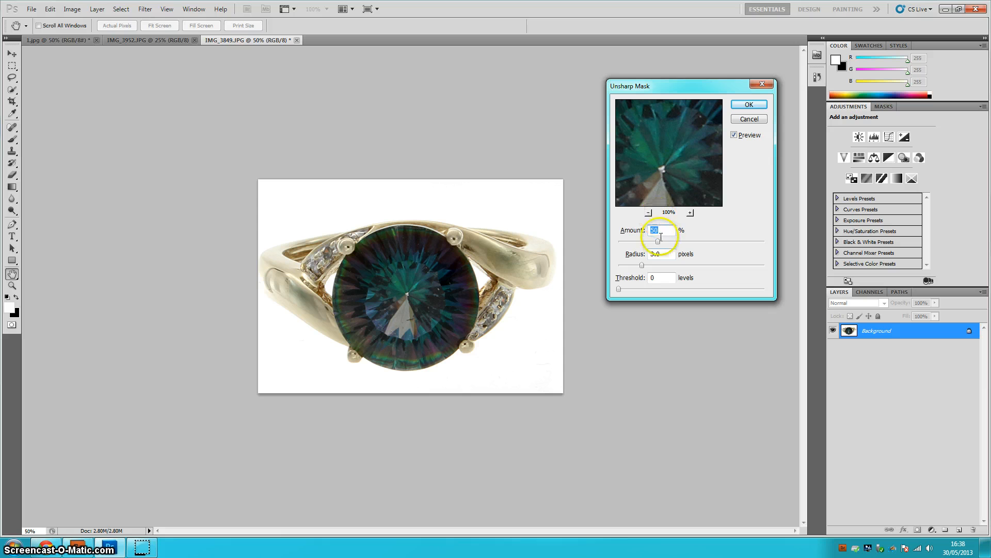
drag(664, 234, 641, 253)
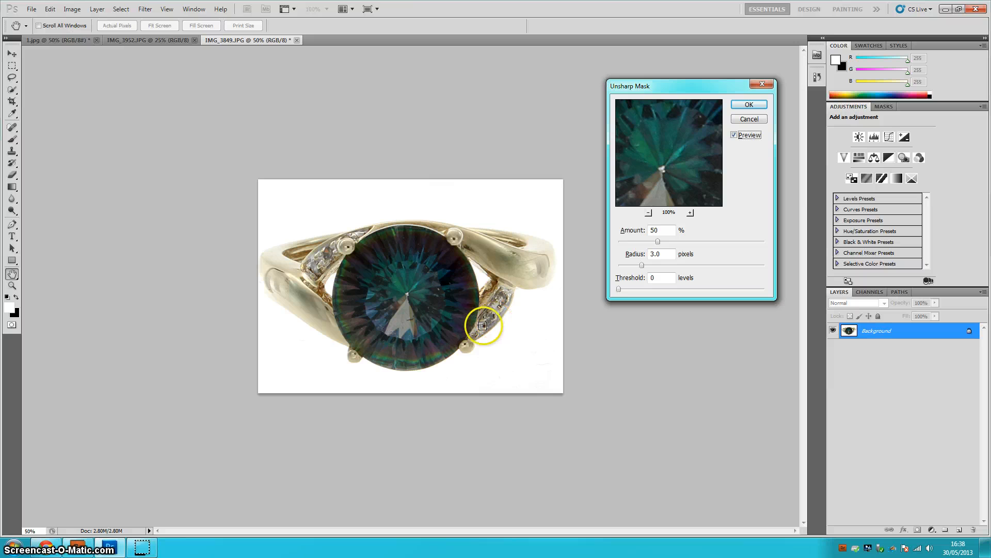
click(734, 136)
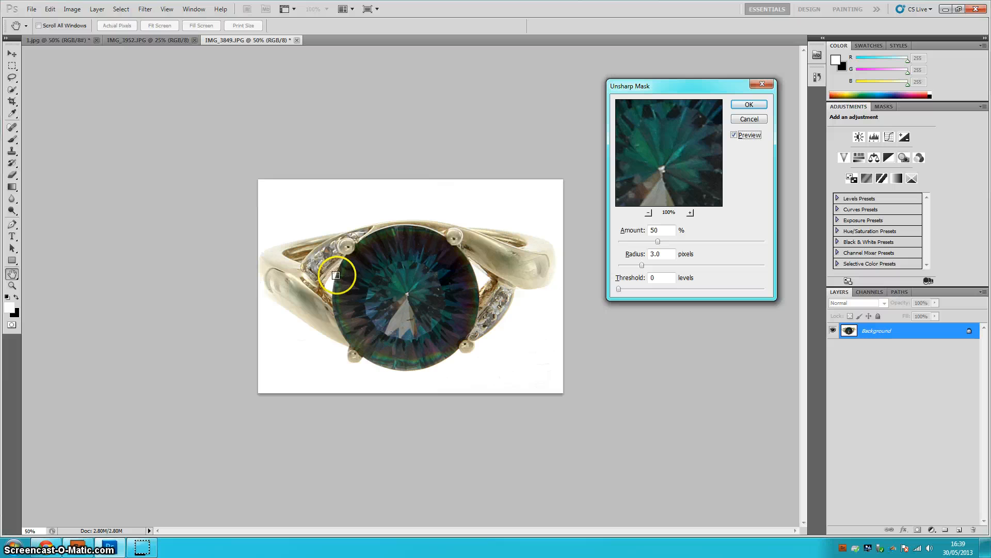
click(758, 105)
key(c)
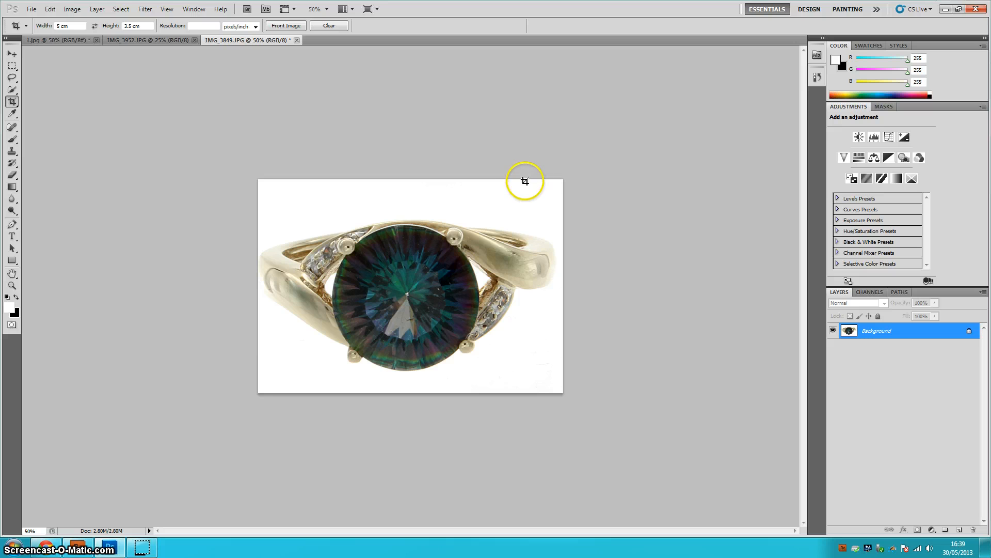
- Save the image for web as a Maximum-quality JPEG (quality 100) named 1000 in the ac6 folder
click(32, 9)
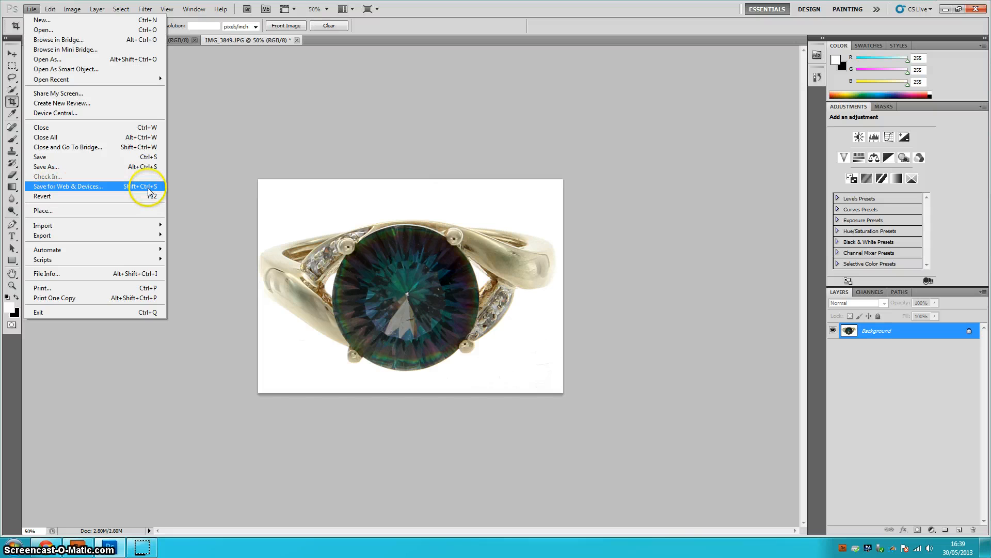
click(237, 169)
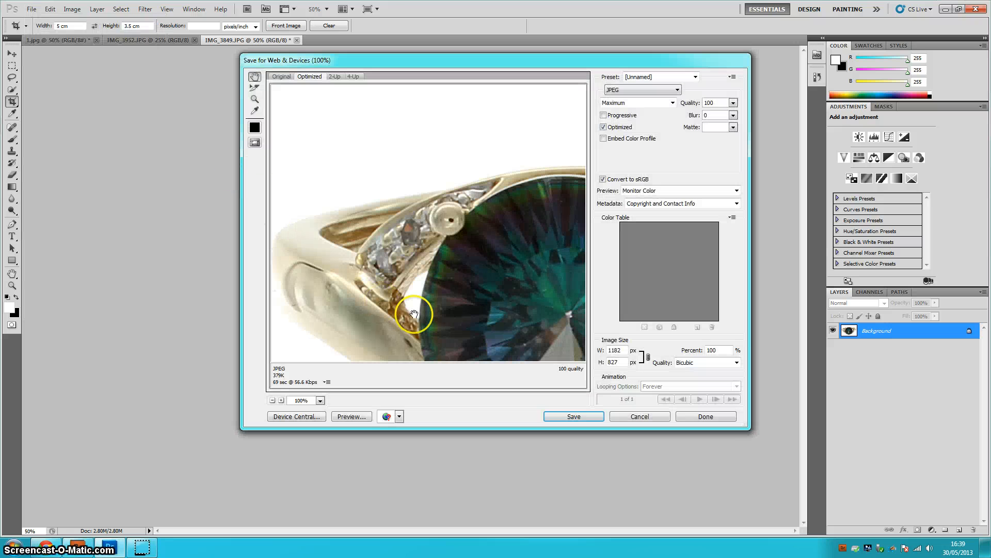
click(672, 103)
click(672, 103)
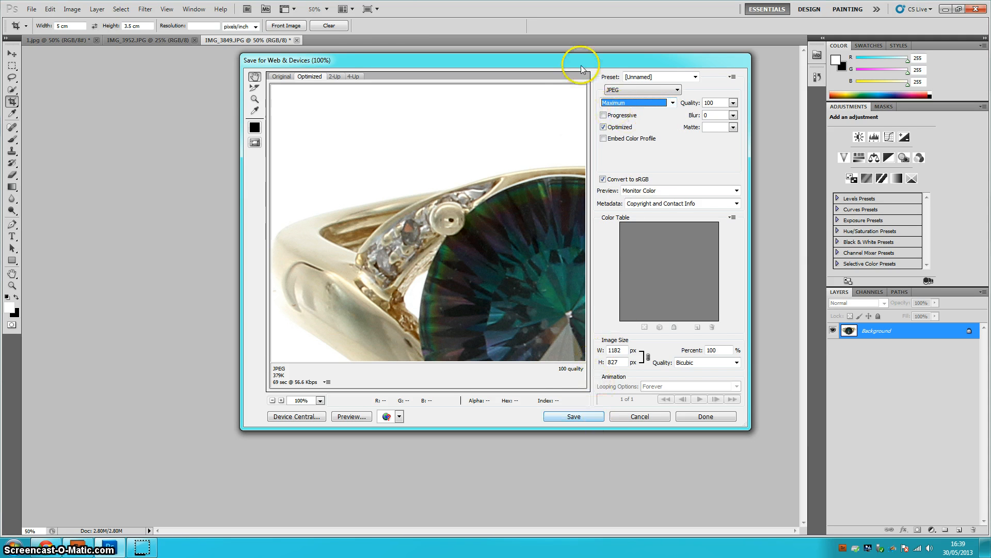
click(574, 417)
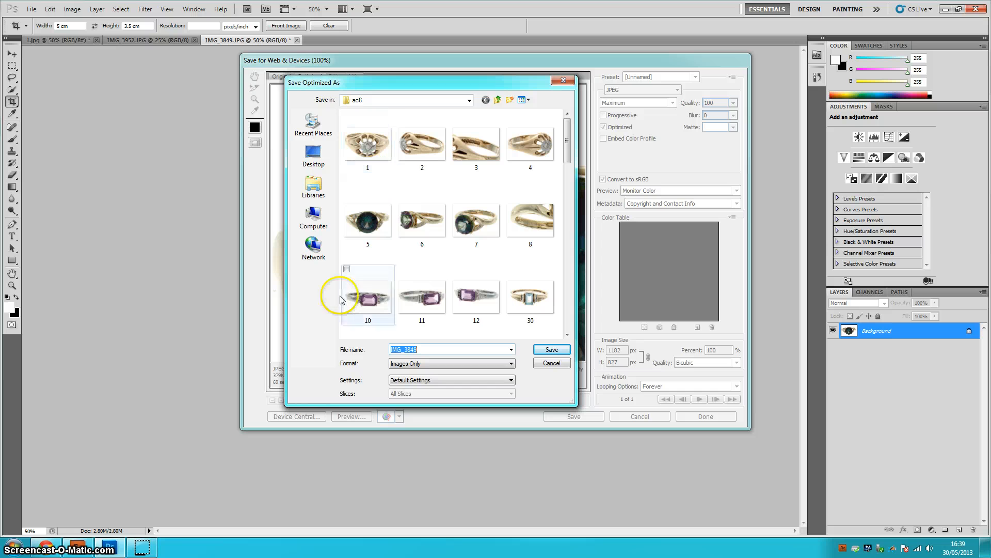
drag(566, 138, 345, 370)
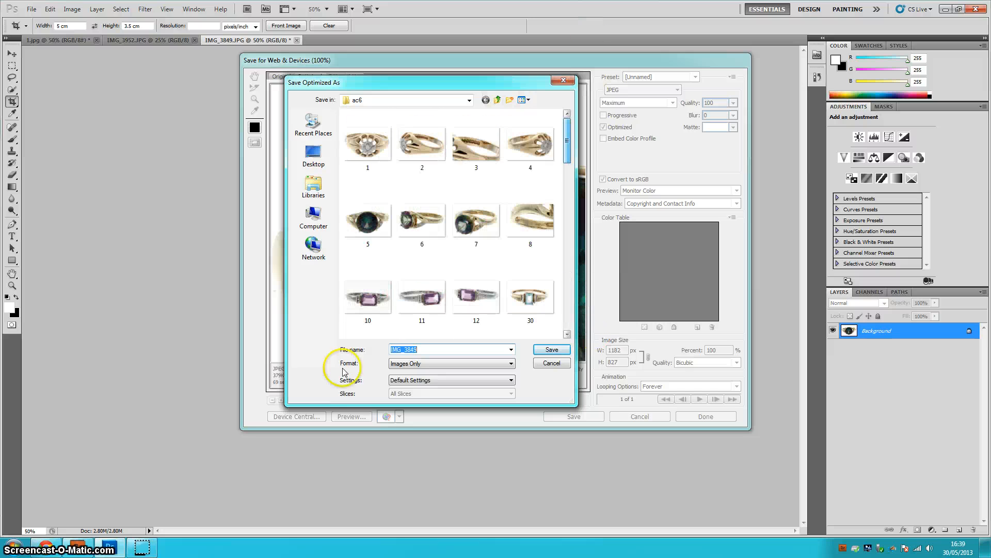
text(1000)
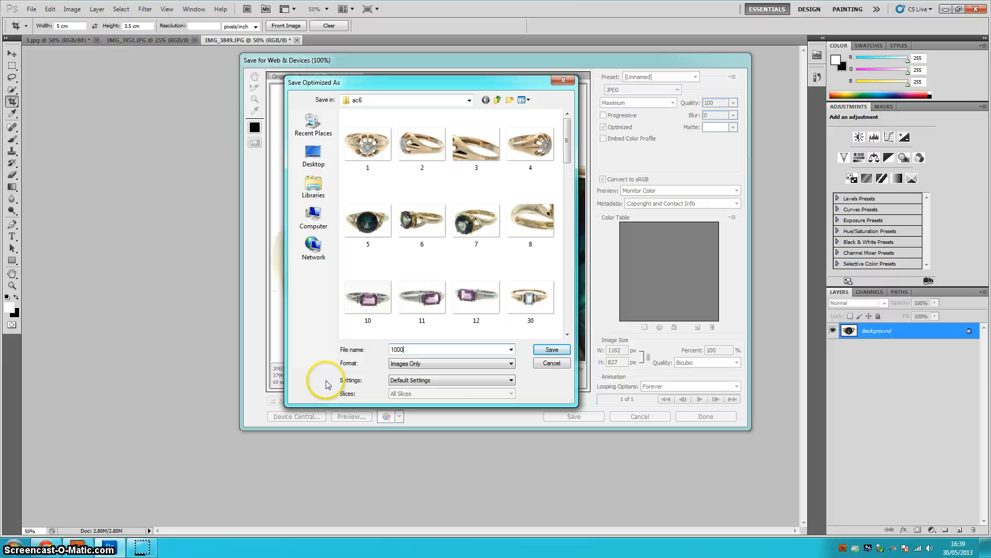
click(550, 349)
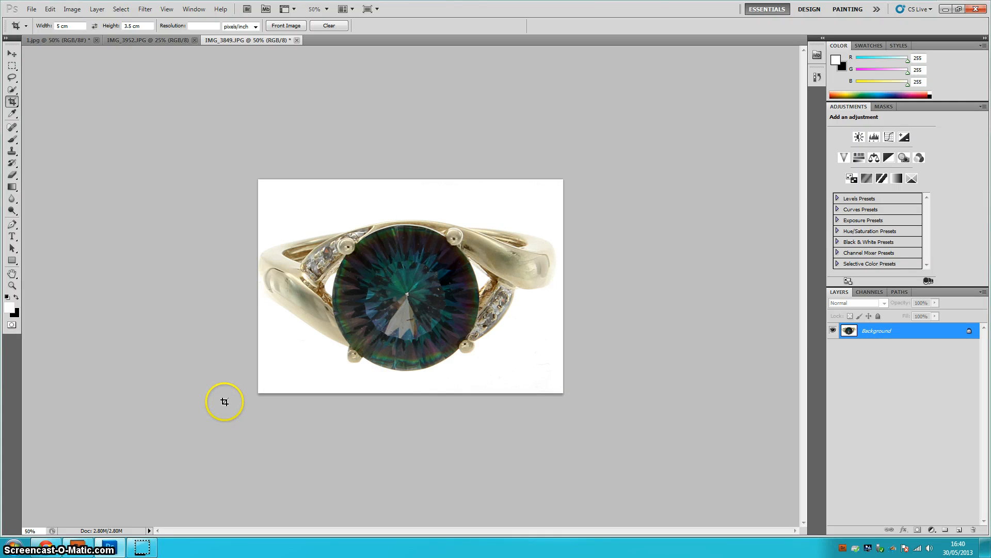
- Switch to Bridge and open IMG_3852.JPG in Photoshop
mouse_move(145, 551)
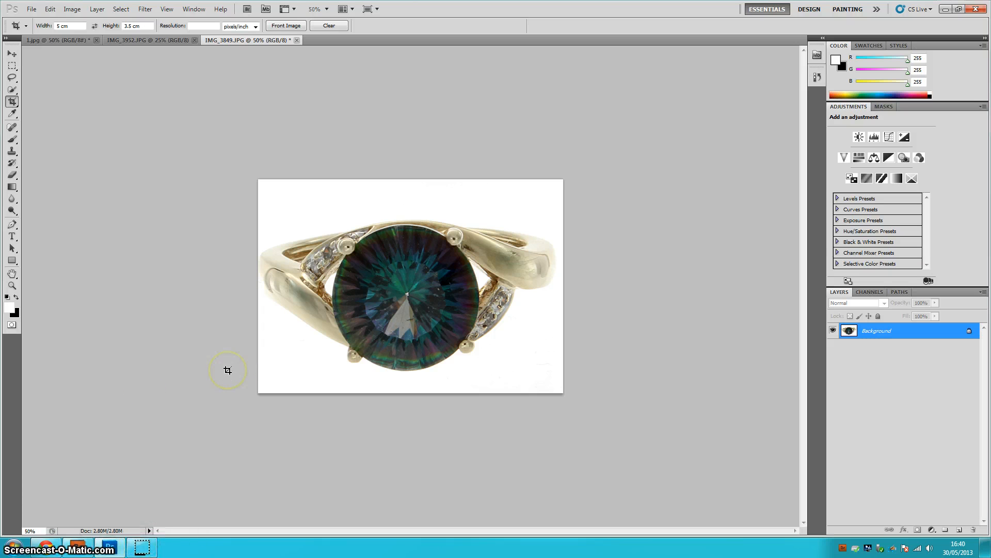
click(81, 549)
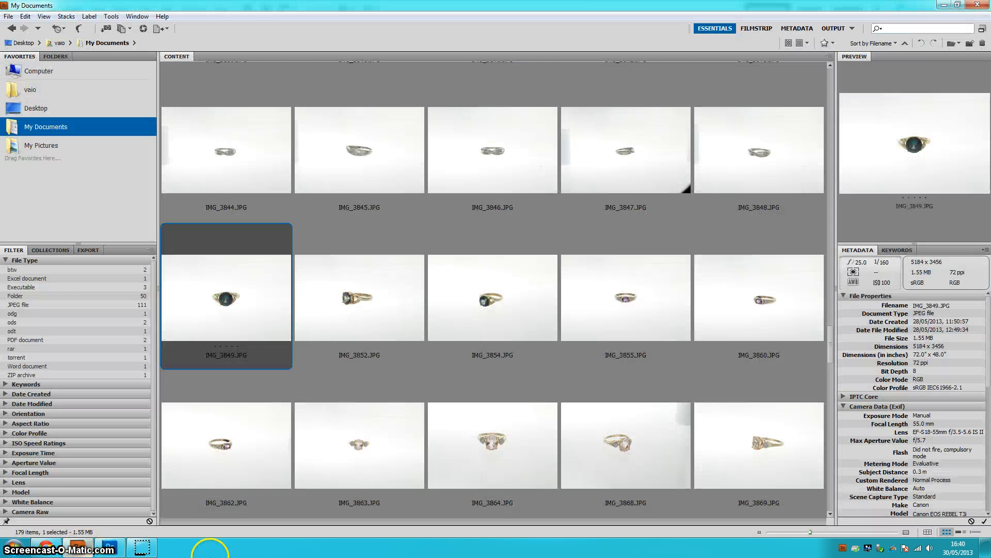
click(360, 310)
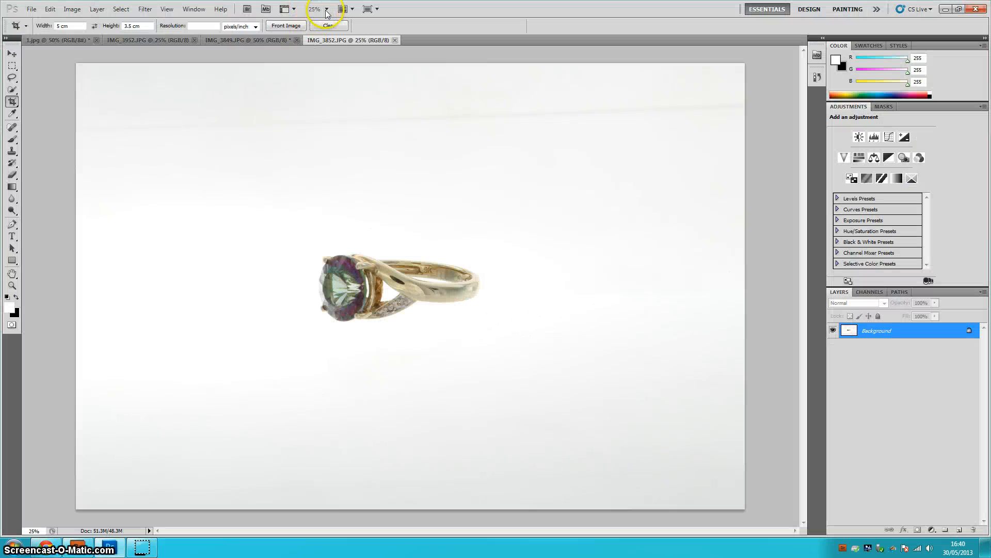
- Crop the photo to a rectangle tightly framing the ring
click(326, 10)
click(326, 40)
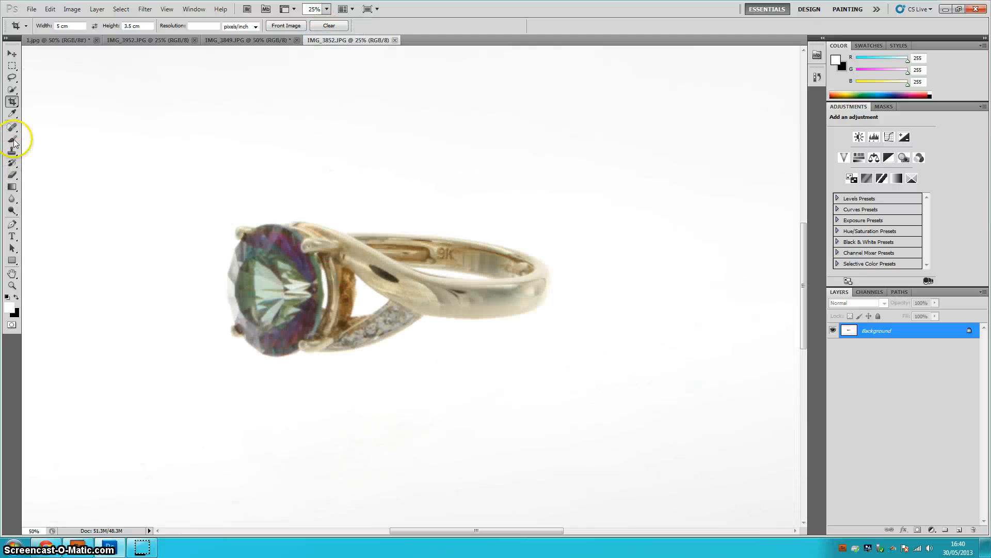
drag(220, 175, 612, 407)
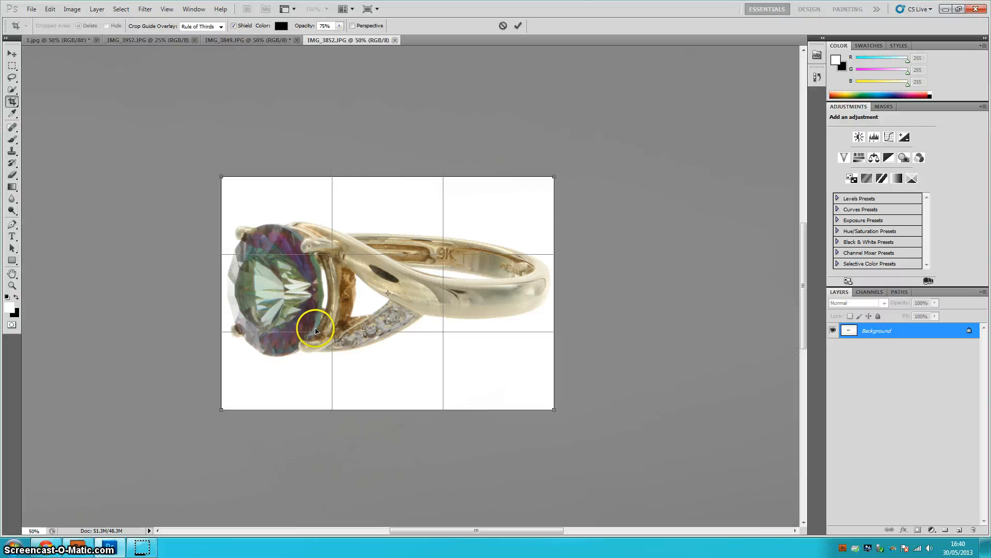
double_click(294, 319)
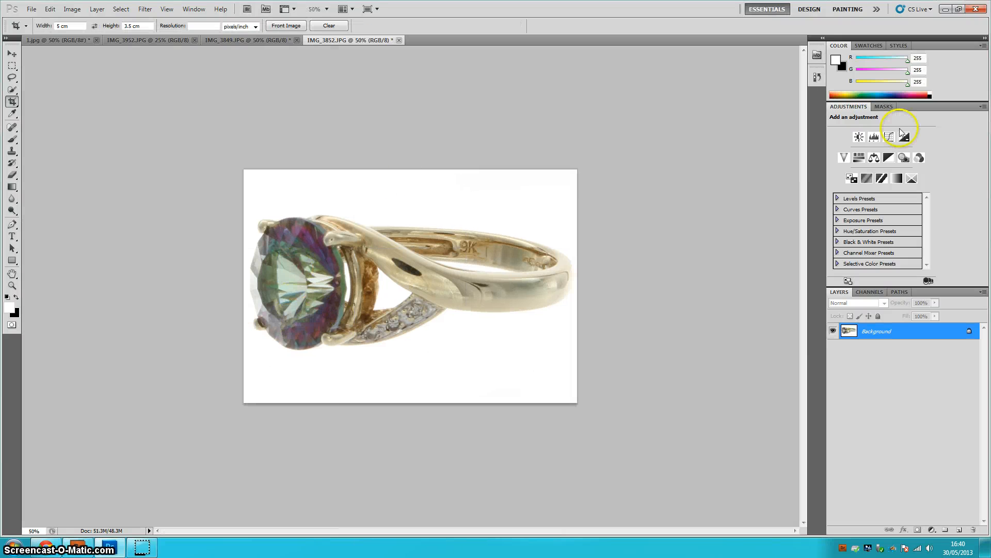
- Add a Levels adjustment, sample the white background as white point, and set the black input level to 26
click(874, 136)
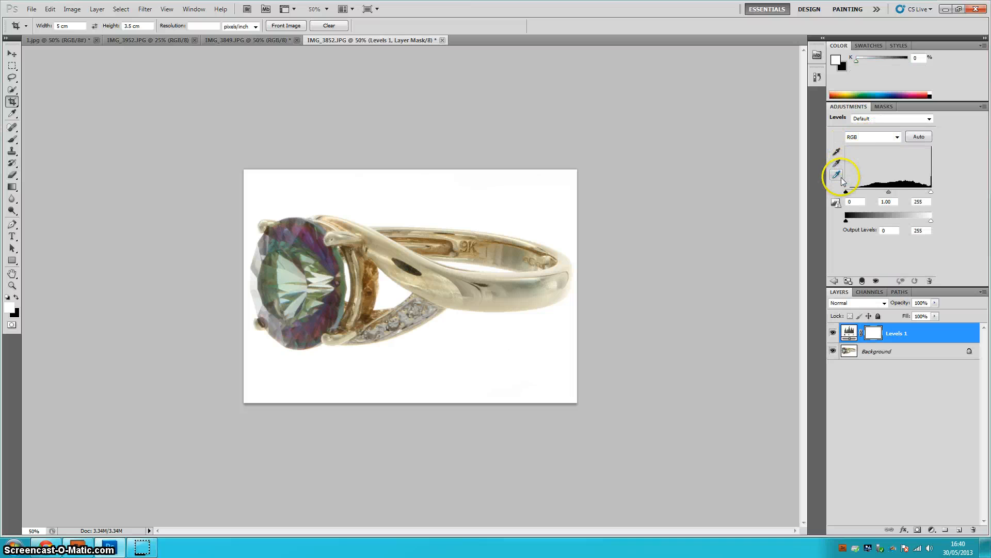
click(841, 179)
click(460, 339)
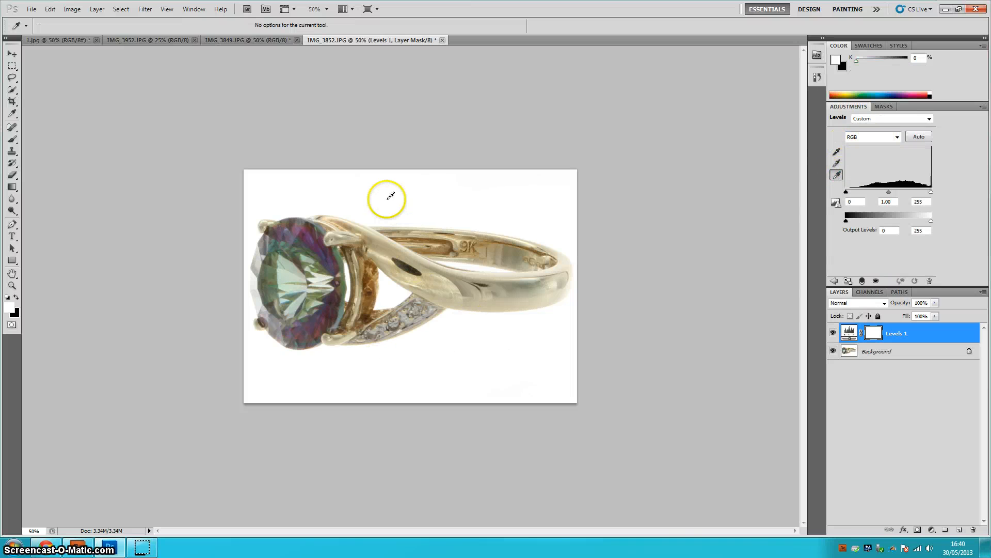
drag(846, 192, 853, 193)
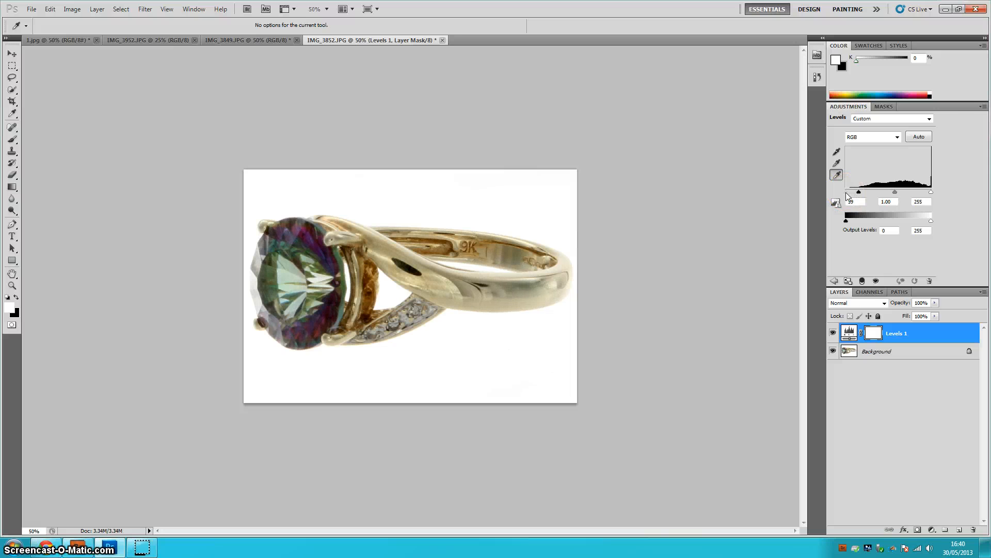
drag(858, 192, 855, 193)
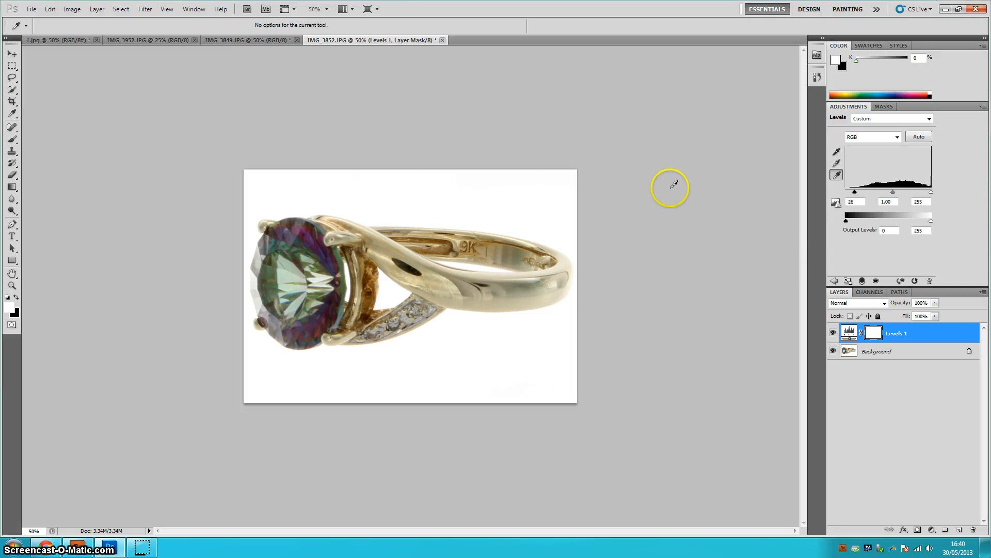
- Merge the Levels layer down and reapply Unsharp Mask with amount 50%, radius 3.0 pixels, threshold 0
key(ctrl+e)
key(c)
key(ctrl+alt+f)
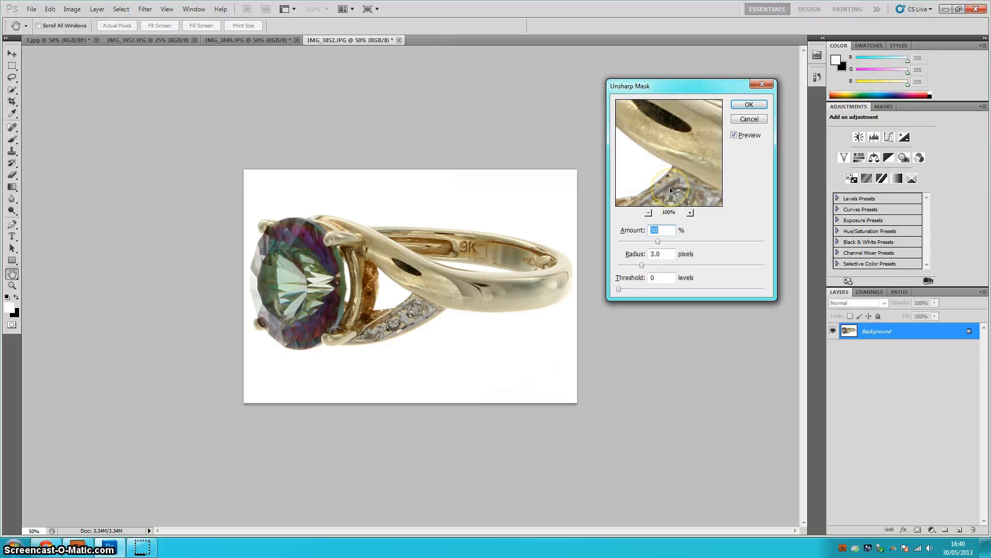
key(Return)
- Save the image for web as a JPEG named 10001
key(ctrl+alt+shift+s)
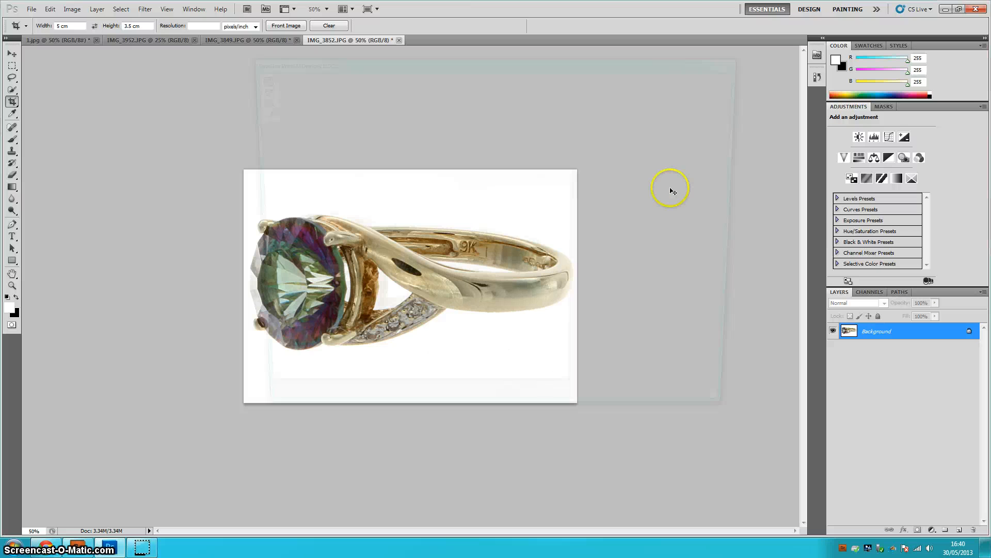
key(Return)
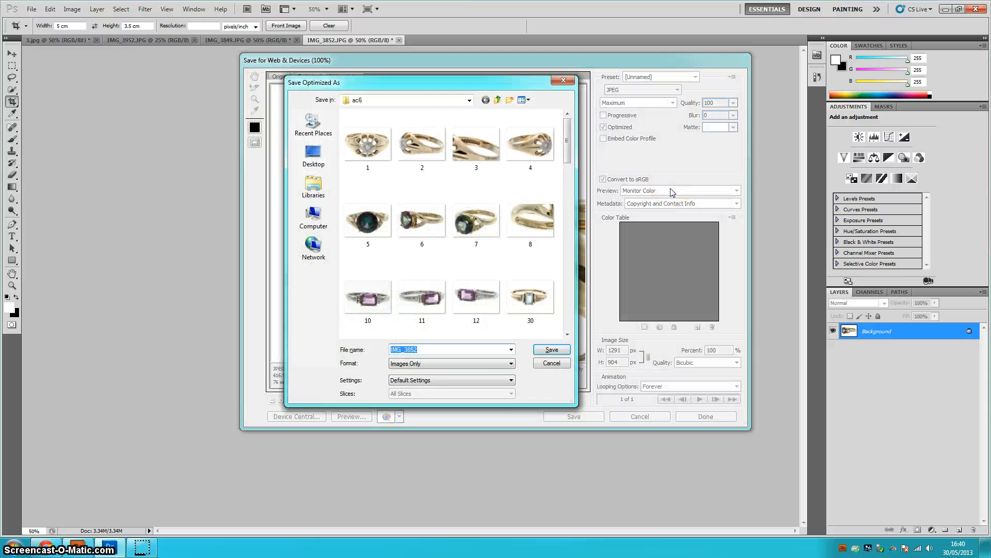
text(10001)
key(Return)
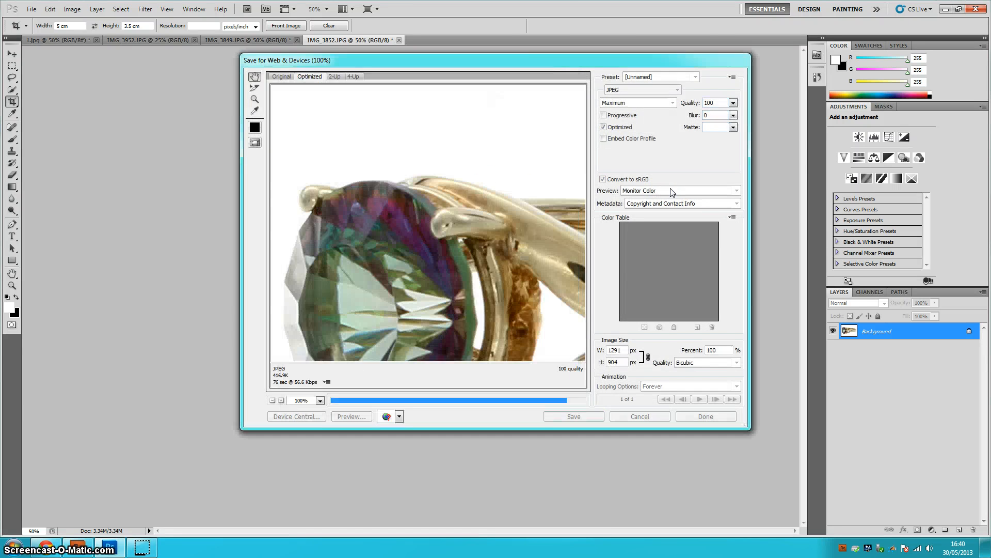